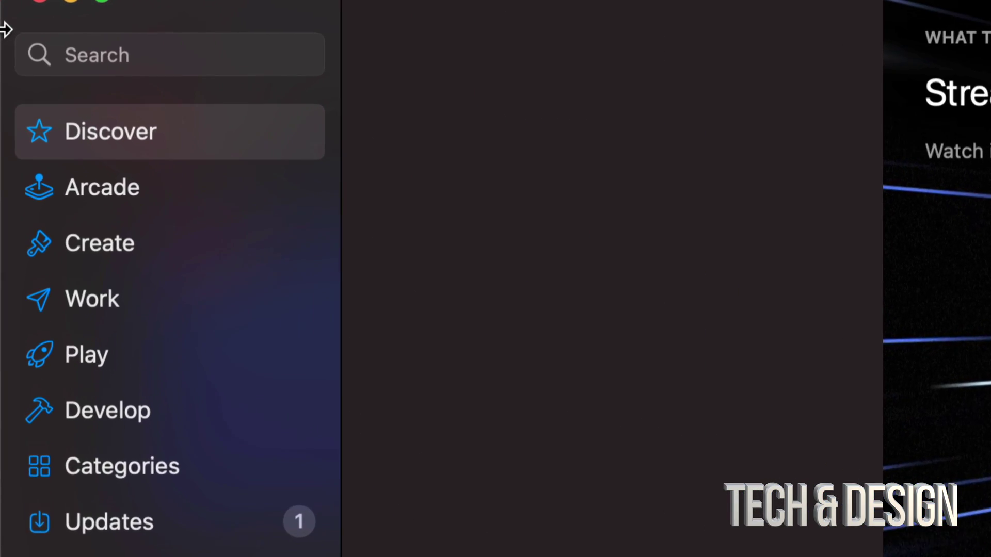
# Step: Search the store for 'affinity publisher' using the suggested search term
pyautogui.click(99, 60)
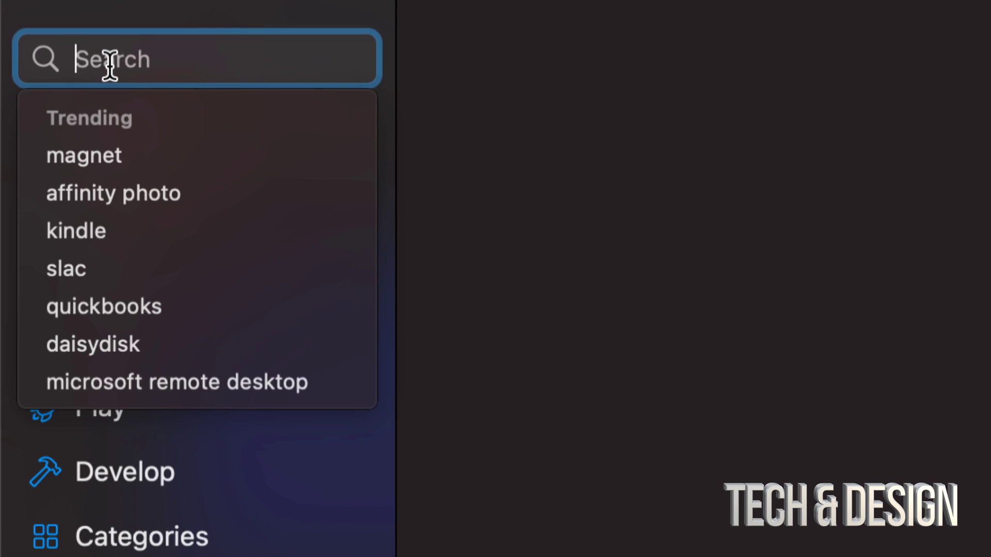
pyautogui.write('affi')
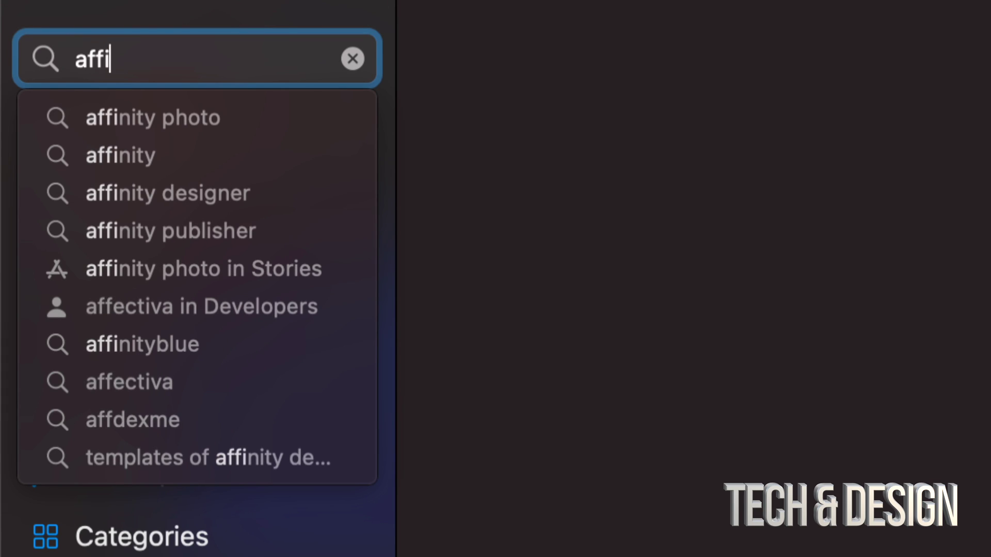
pyautogui.write('nity')
pyautogui.click(210, 230)
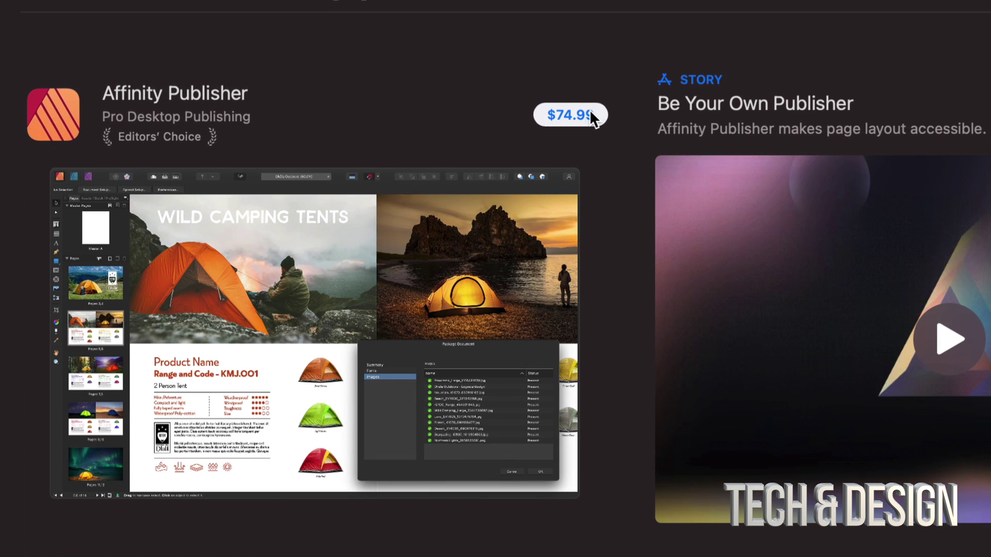
# Step: Open the Affinity Publisher result to view its $74.99 product page
pyautogui.click(200, 92)
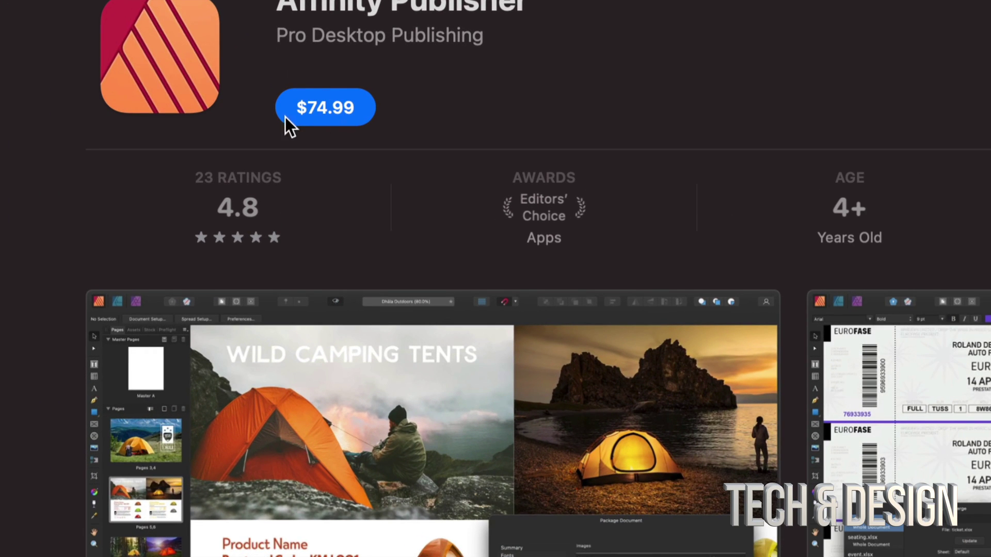
# Step: Buy Affinity Publisher for $74.99 and let the download finish
pyautogui.click(315, 109)
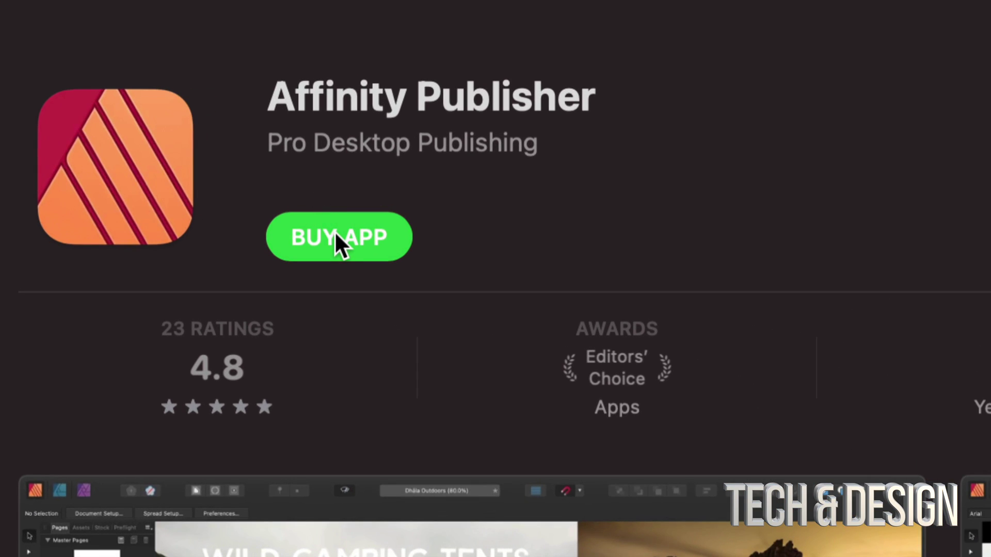
pyautogui.click(335, 233)
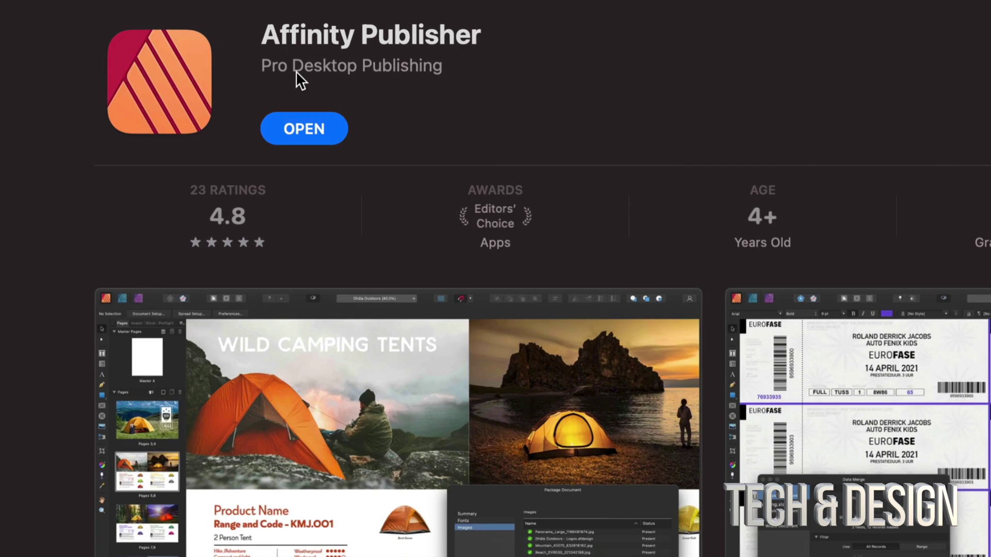
# Step: Launch Affinity Publisher from its product page's OPEN button
pyautogui.click(307, 138)
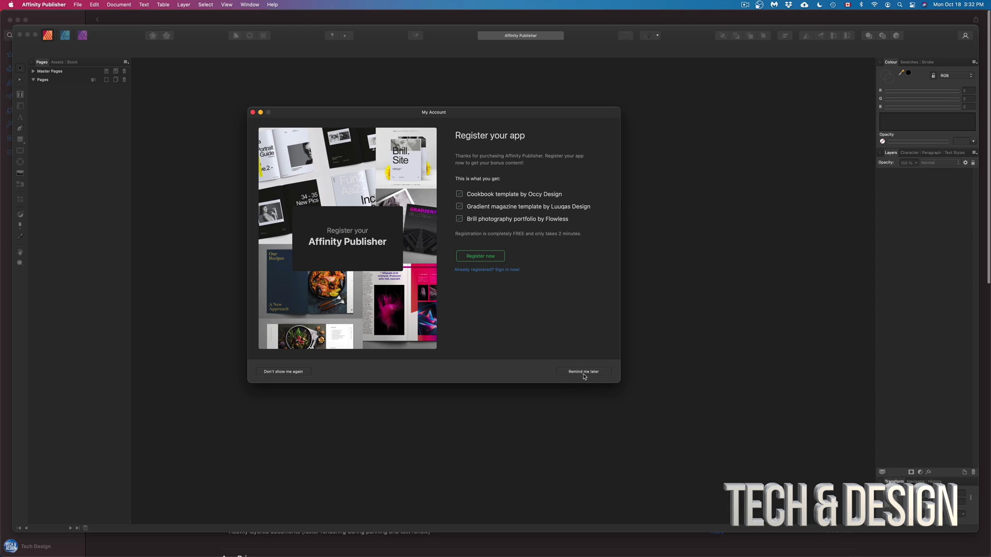
# Step: Postpone registration with 'Remind me later' and close the Welcome panel
pyautogui.click(583, 374)
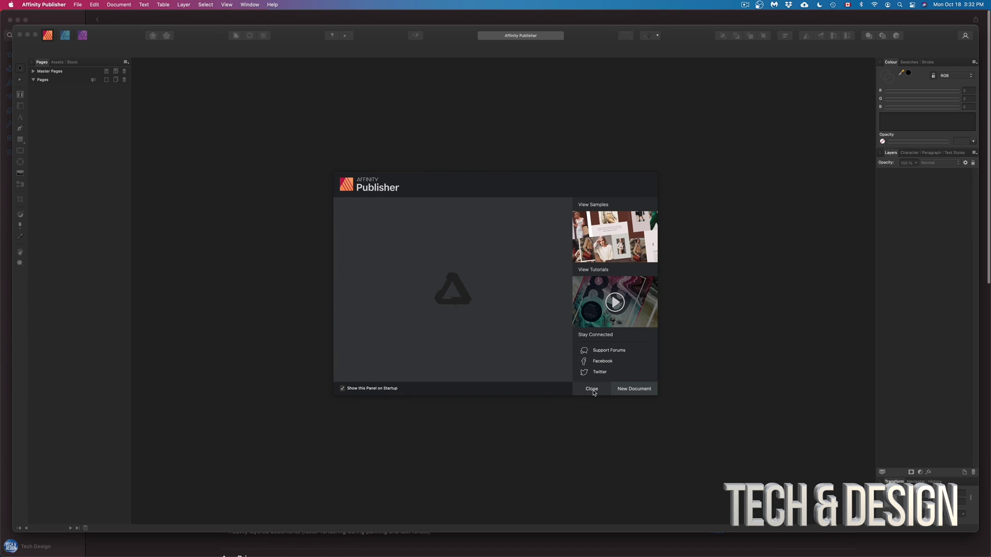
pyautogui.click(593, 390)
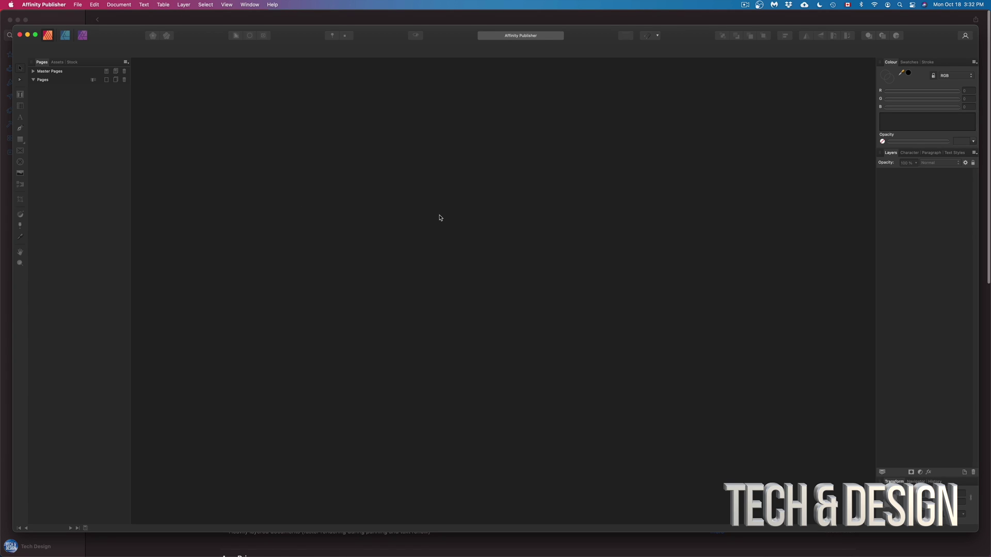